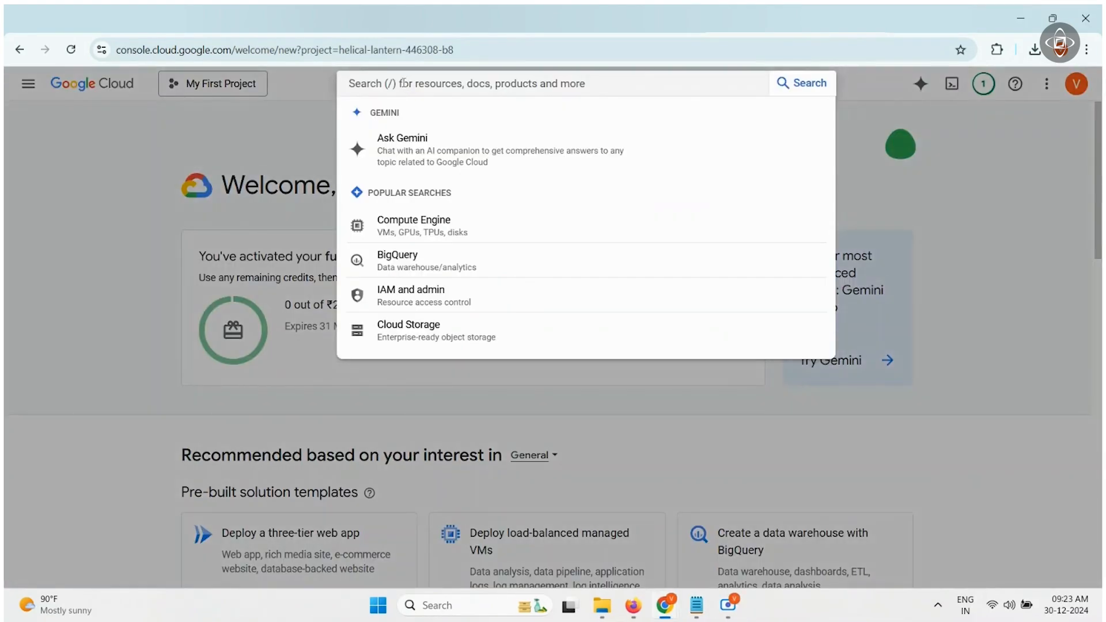
- Enable the Compute Engine API from the Compute Engine overview
click(424, 223)
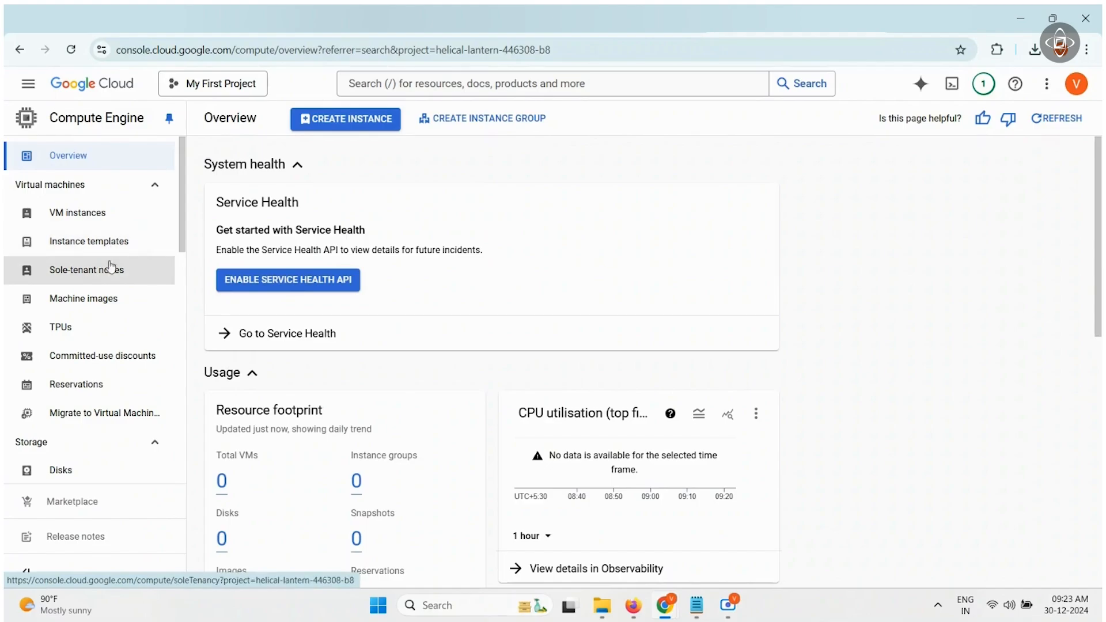
scroll(100, 413, down, 5)
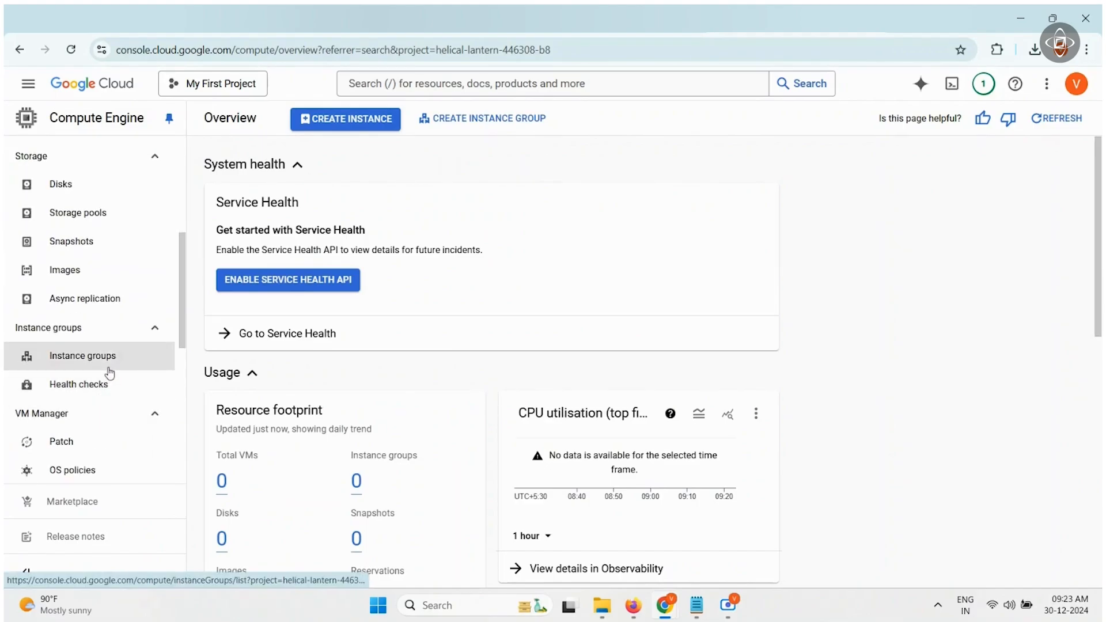
scroll(106, 363, up, 1)
scroll(109, 370, down, 6)
click(330, 121)
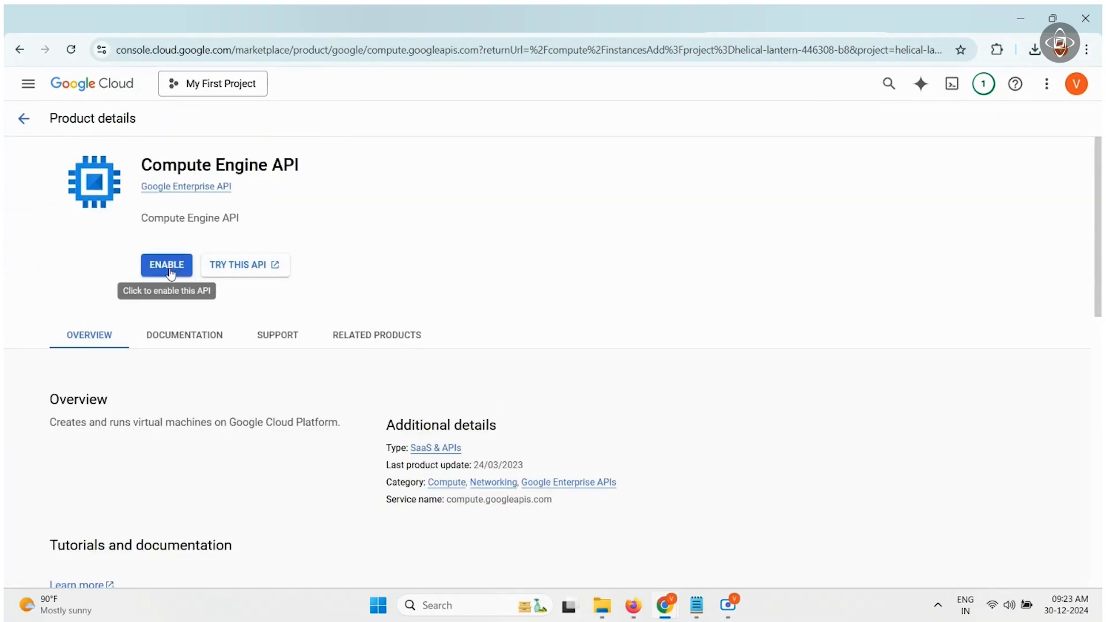
click(163, 267)
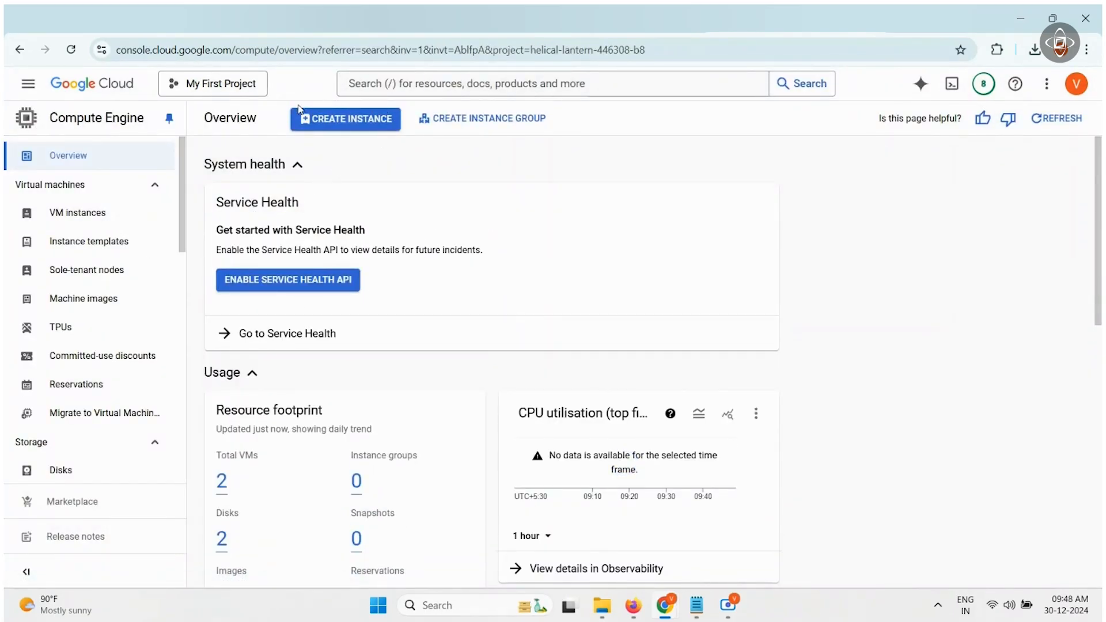
- Start a new VM instance and name it test-vm1
click(358, 126)
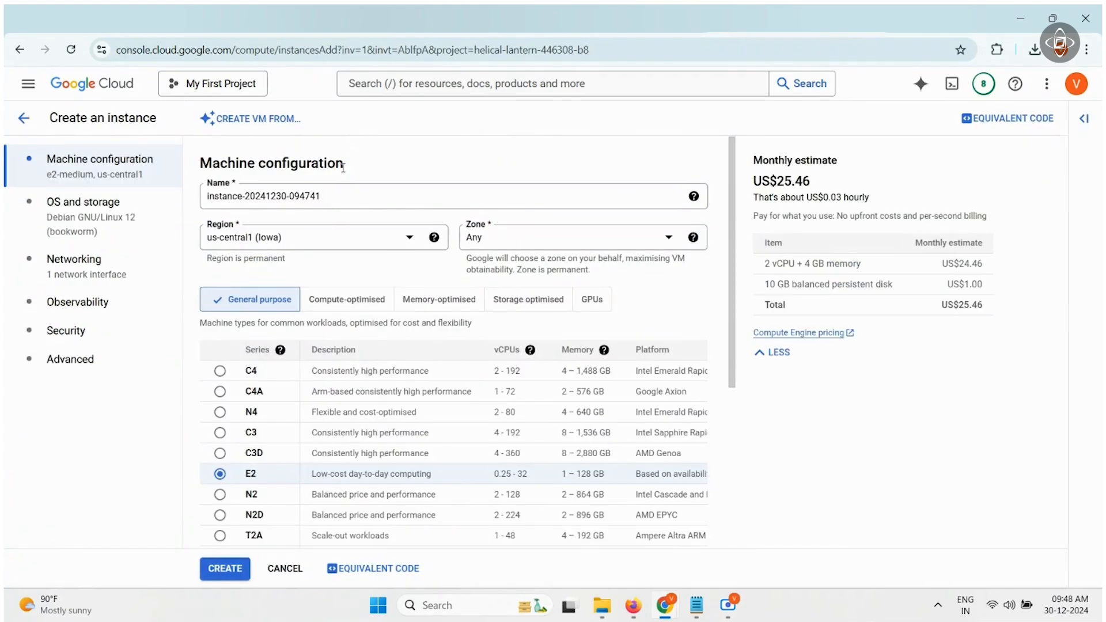
drag(339, 194, 190, 197)
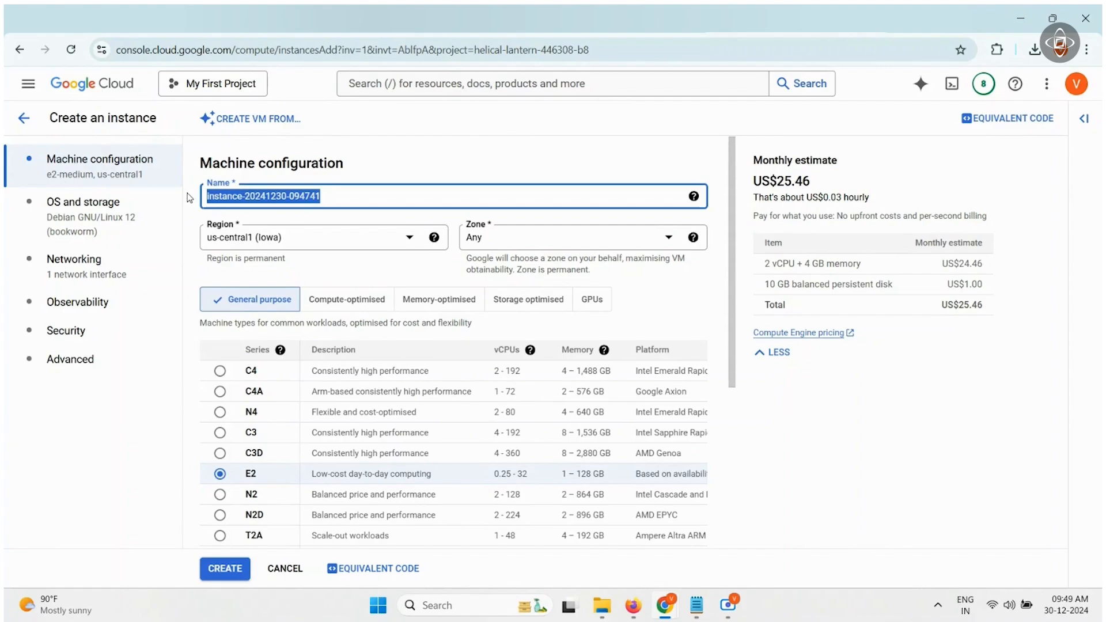
key(BackSpace)
text(test-vm1)
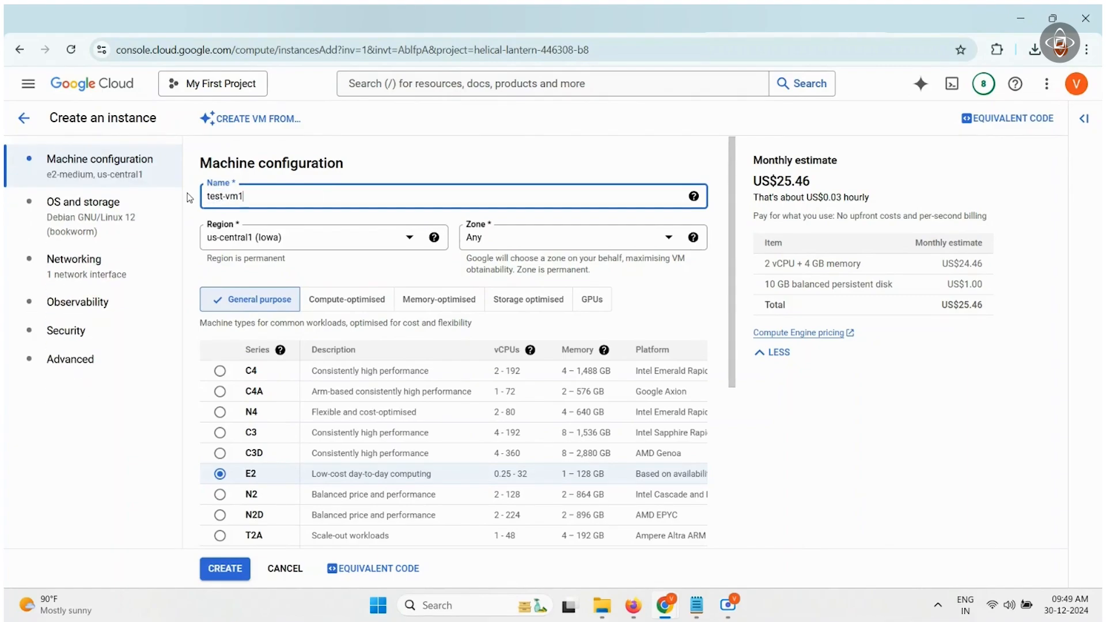
- Set the region to southamerica-west1 (Santiago) and keep the zone as Any
click(230, 239)
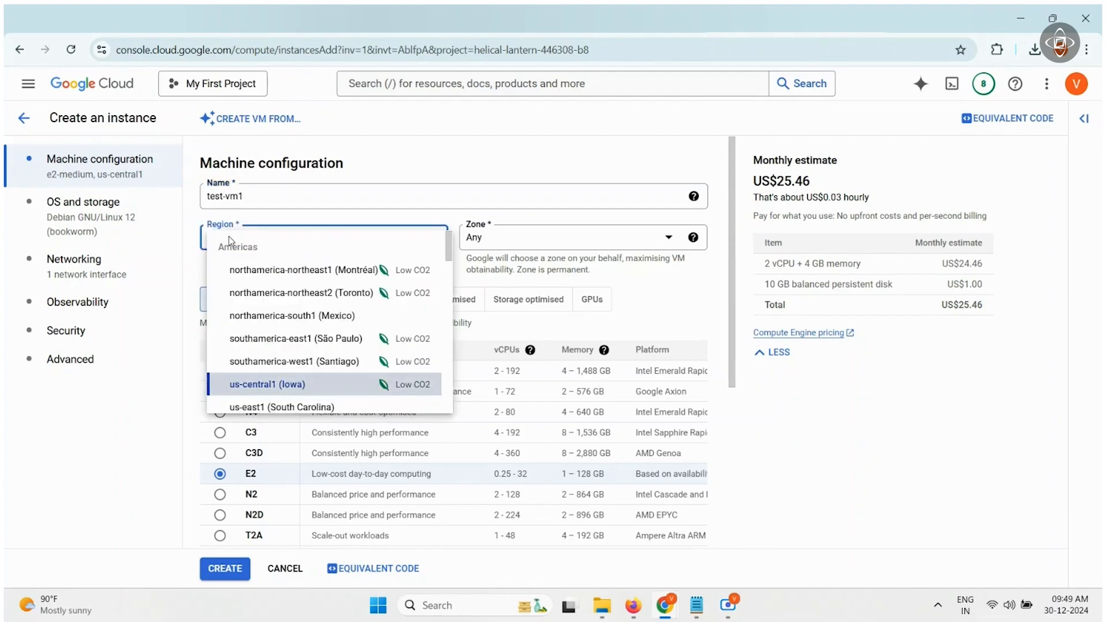
click(262, 369)
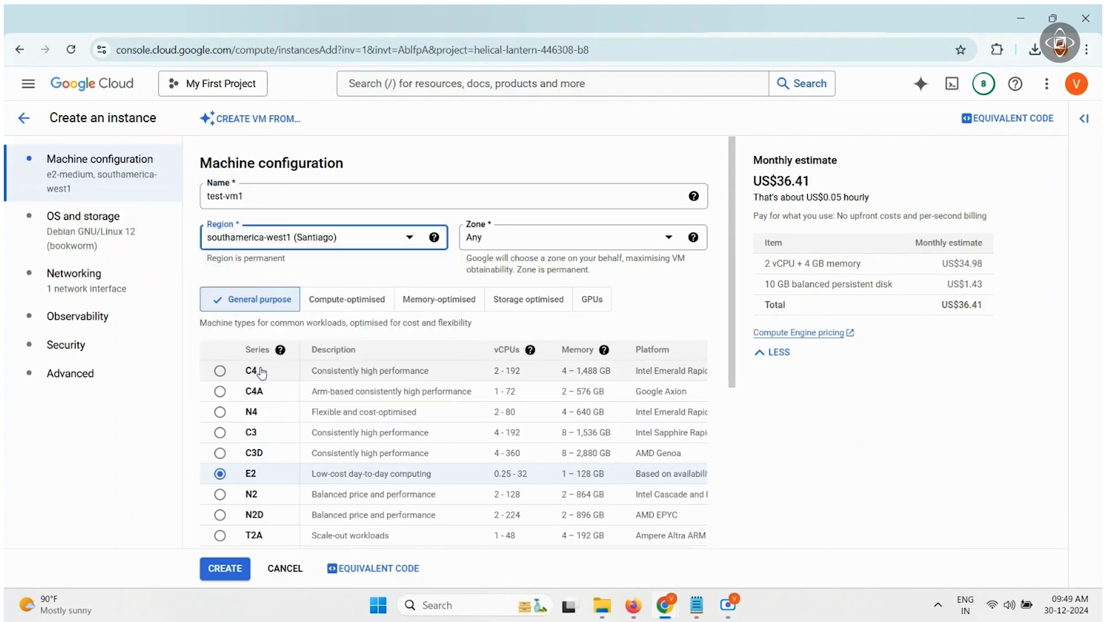
click(494, 247)
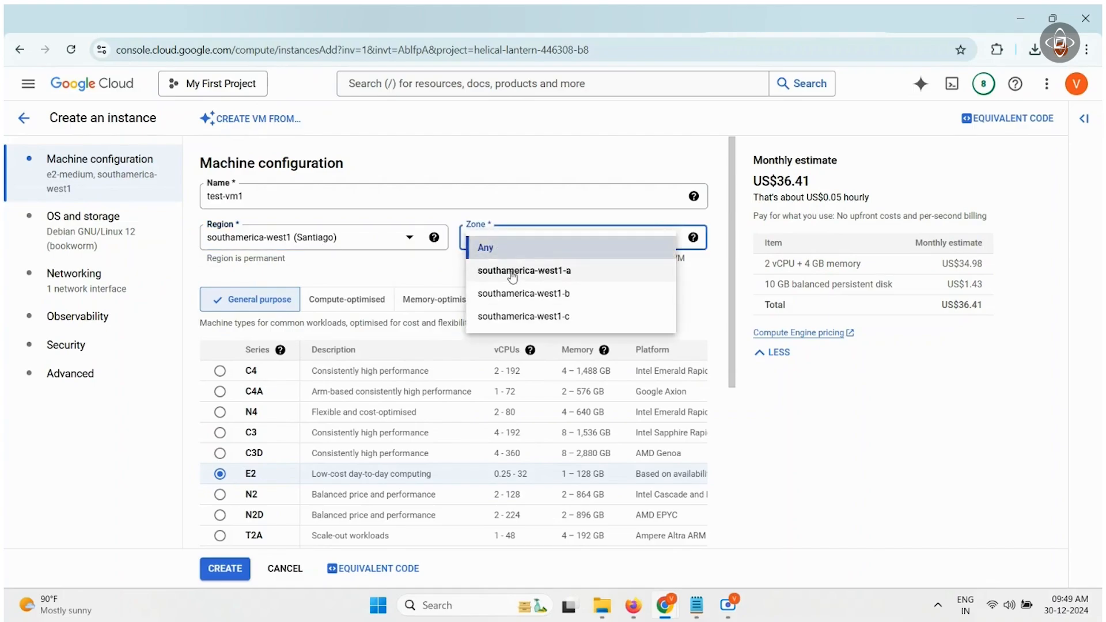
click(516, 248)
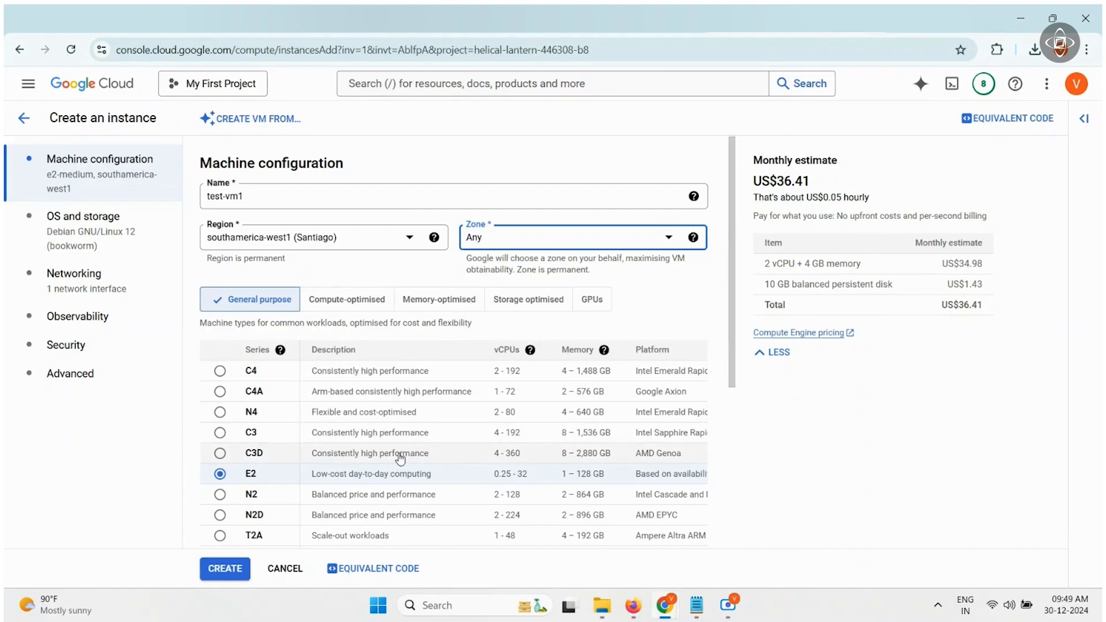
- Keep the E2 series with machine type e2-medium (2 vCPU, 4 GB), after briefly trying N2
scroll(295, 436, down, 2)
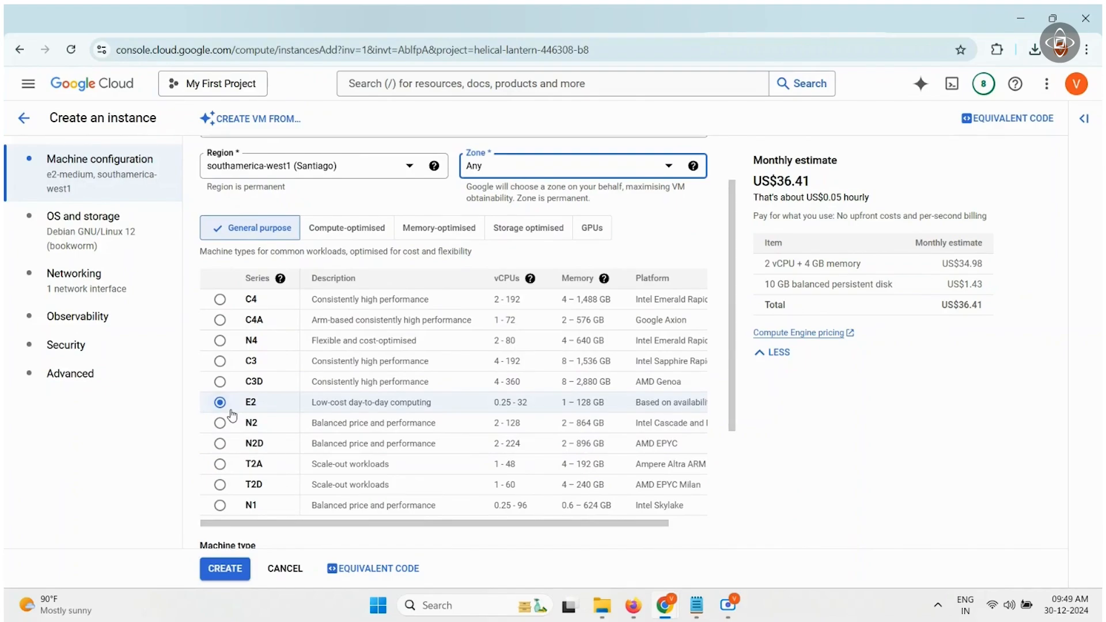
scroll(227, 412, up, 2)
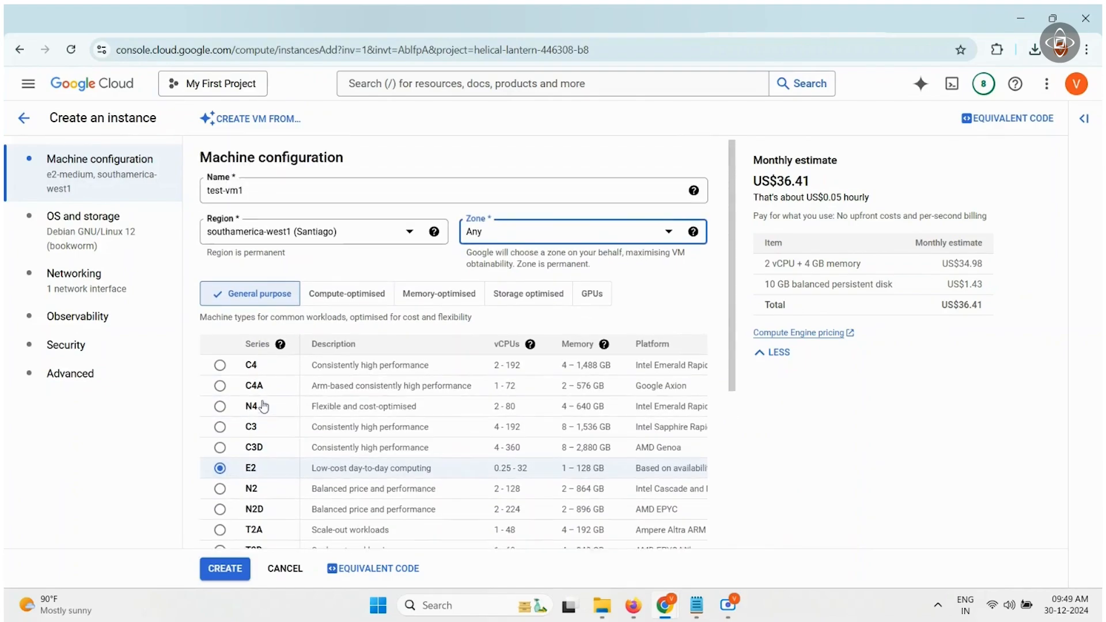
scroll(267, 406, down, 2)
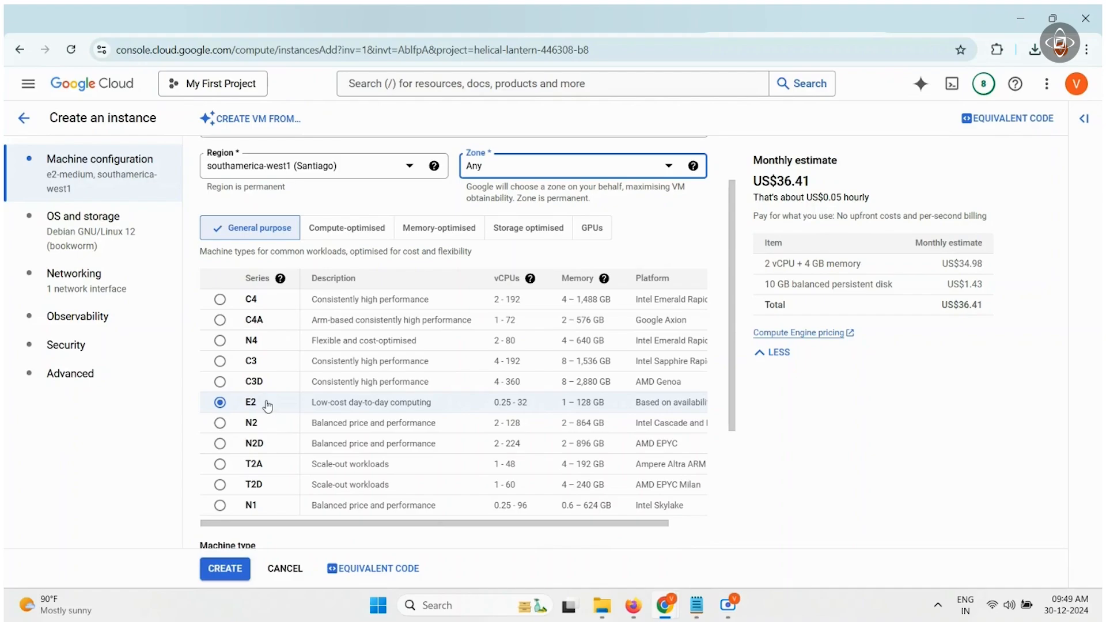
scroll(327, 415, down, 1)
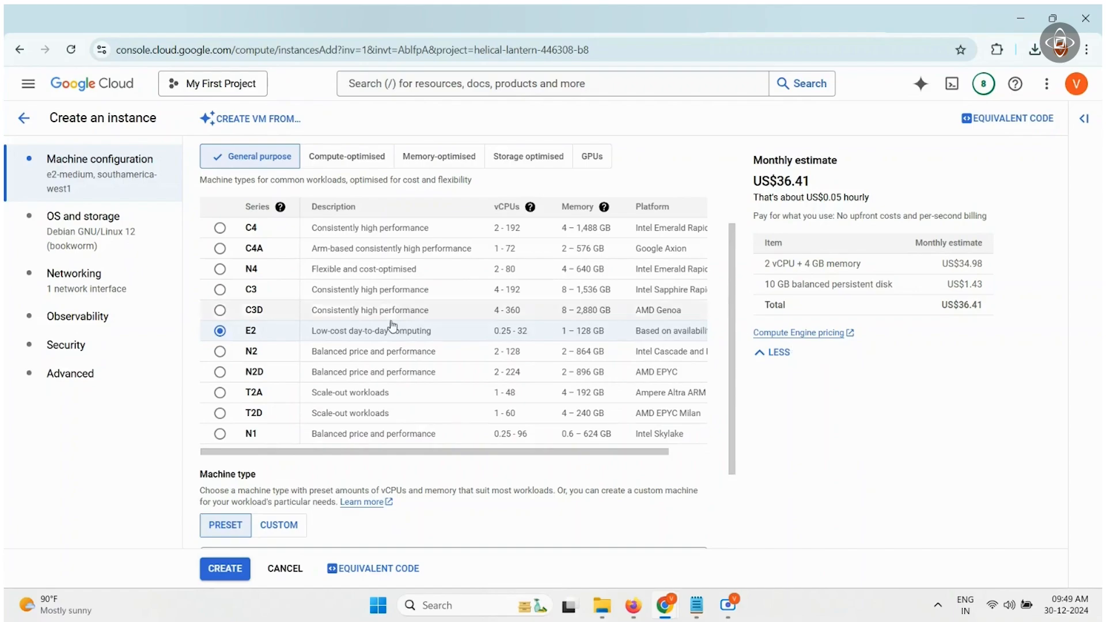
click(219, 355)
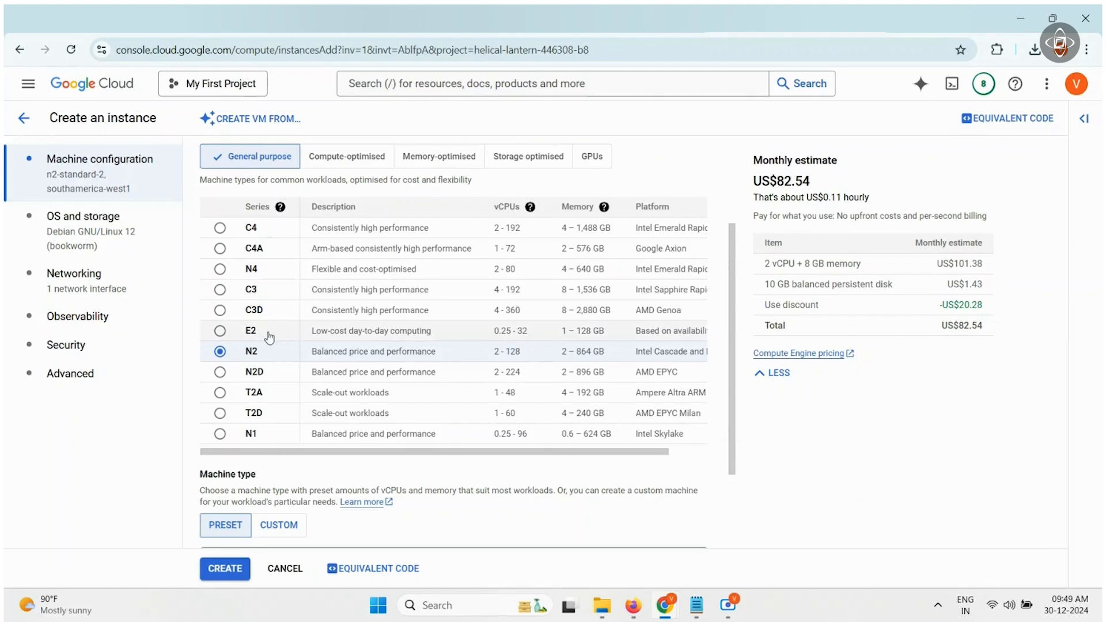
click(220, 331)
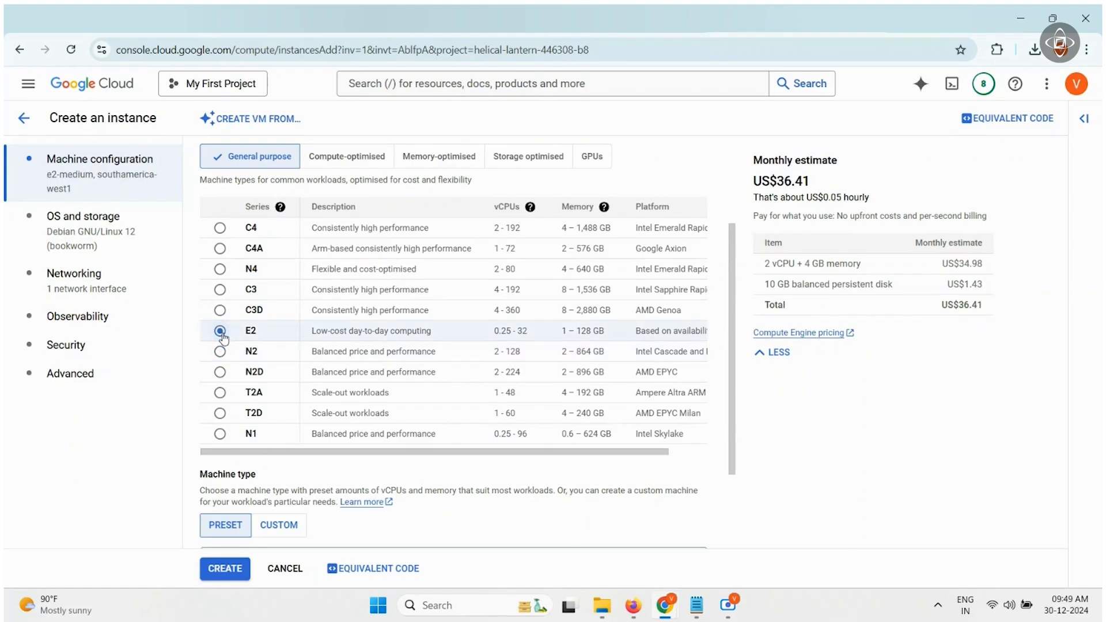
scroll(222, 340, down, 2)
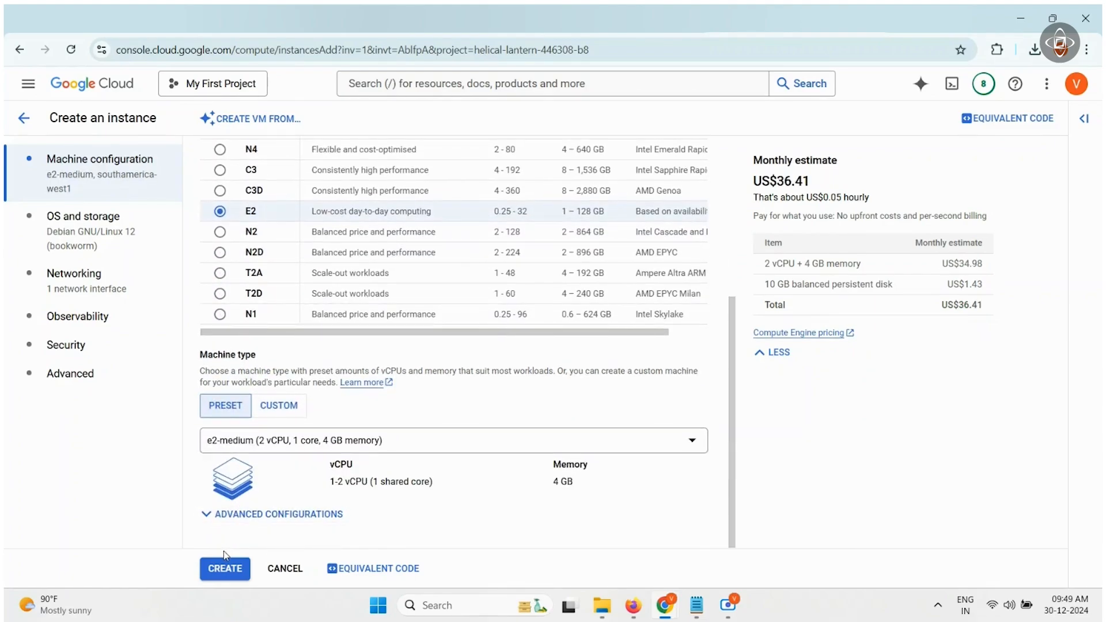
- Confirm Debian GNU/Linux 12 (bookworm) on a 10 GB boot disk
click(125, 245)
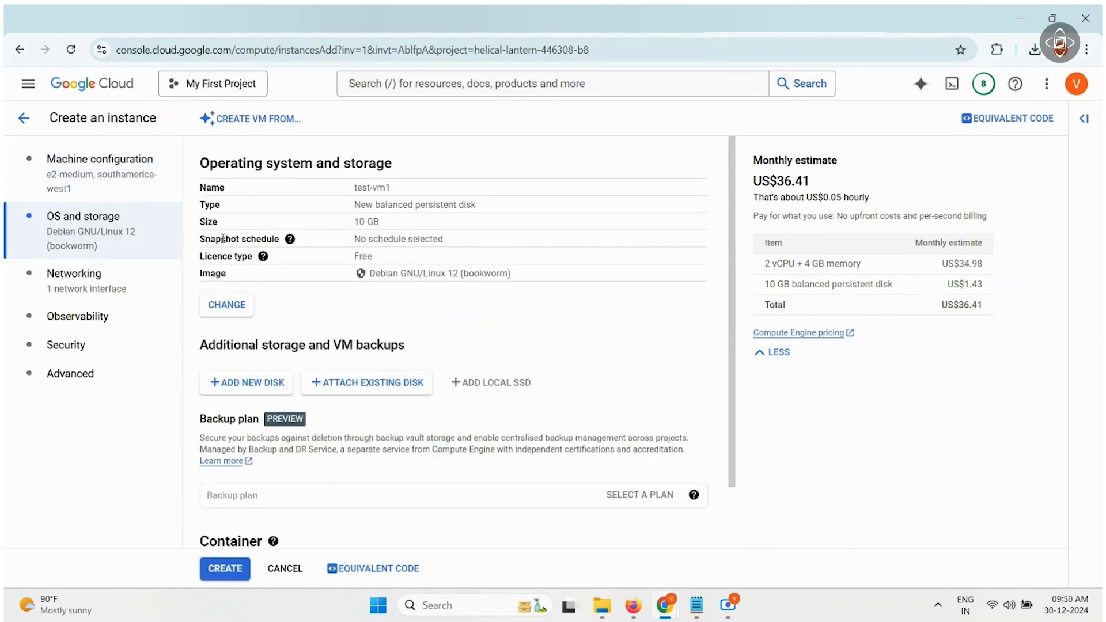
click(230, 302)
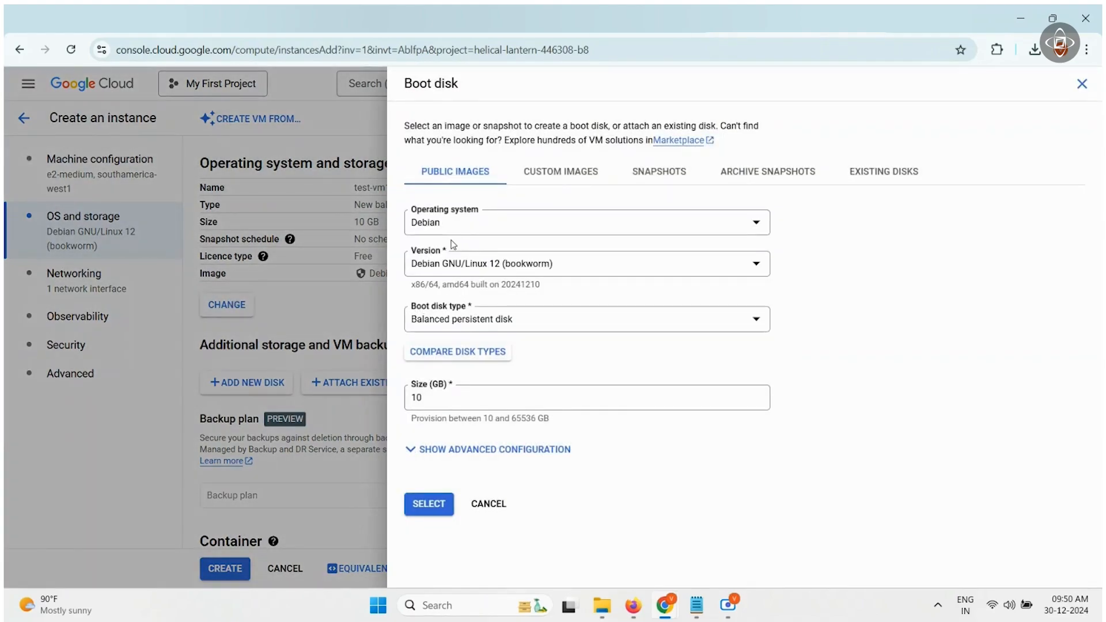
click(486, 229)
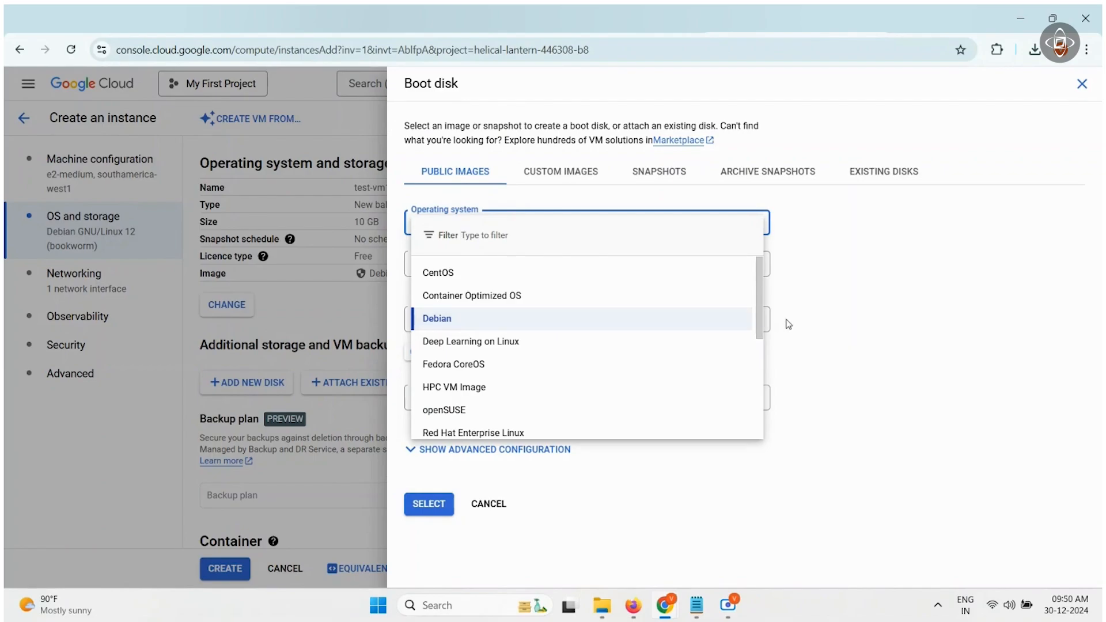
click(828, 327)
click(438, 506)
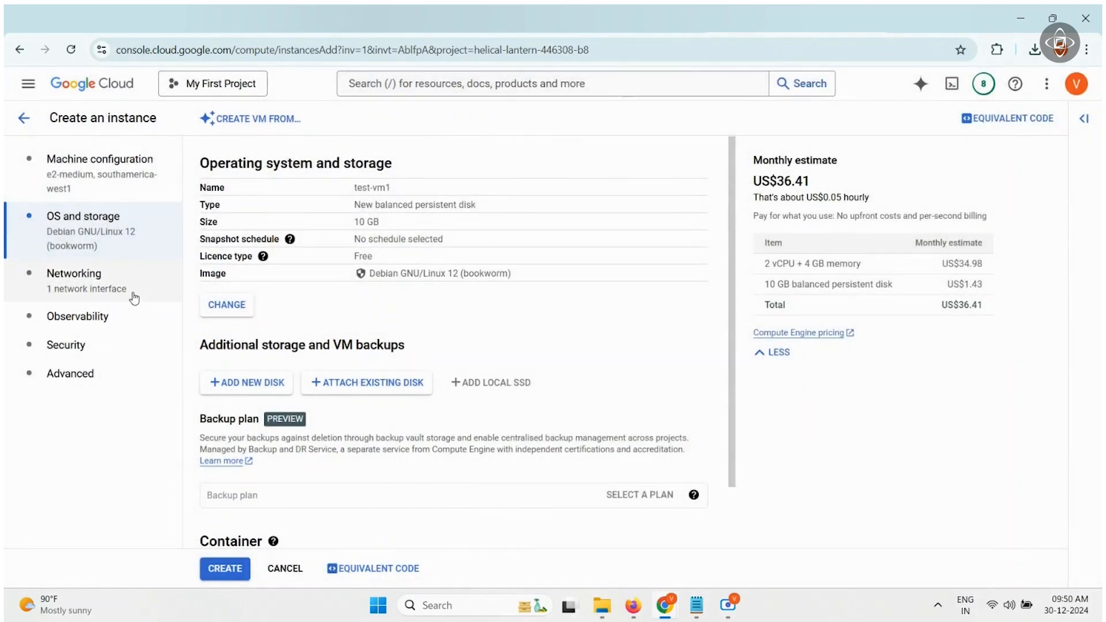
click(135, 298)
- Allow HTTP and HTTPS traffic, then create the test-vm1 instance
click(246, 198)
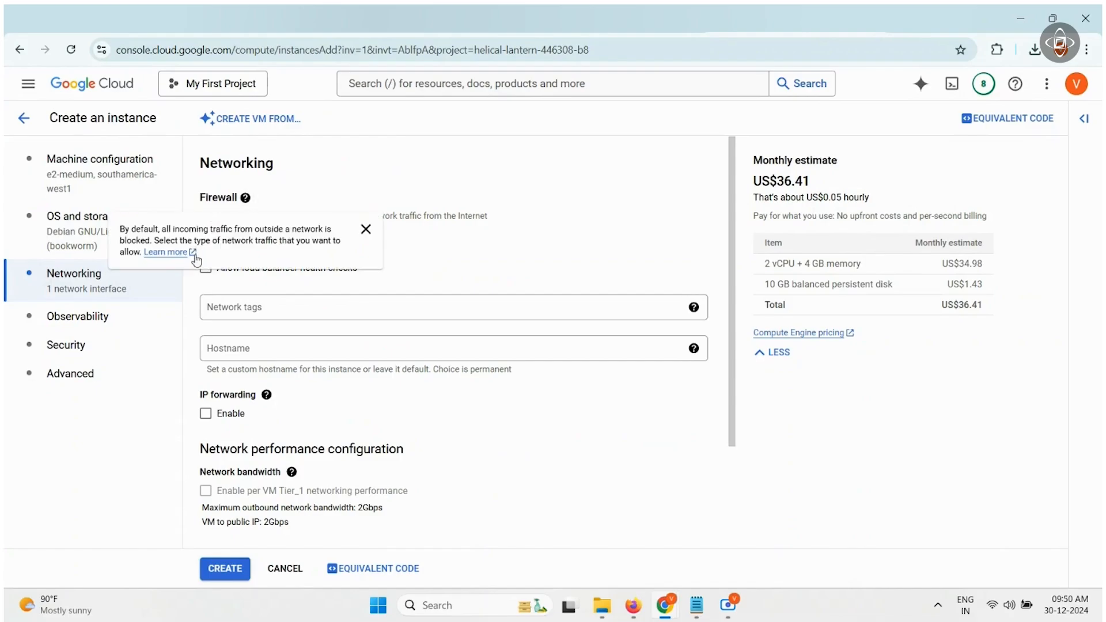
click(366, 230)
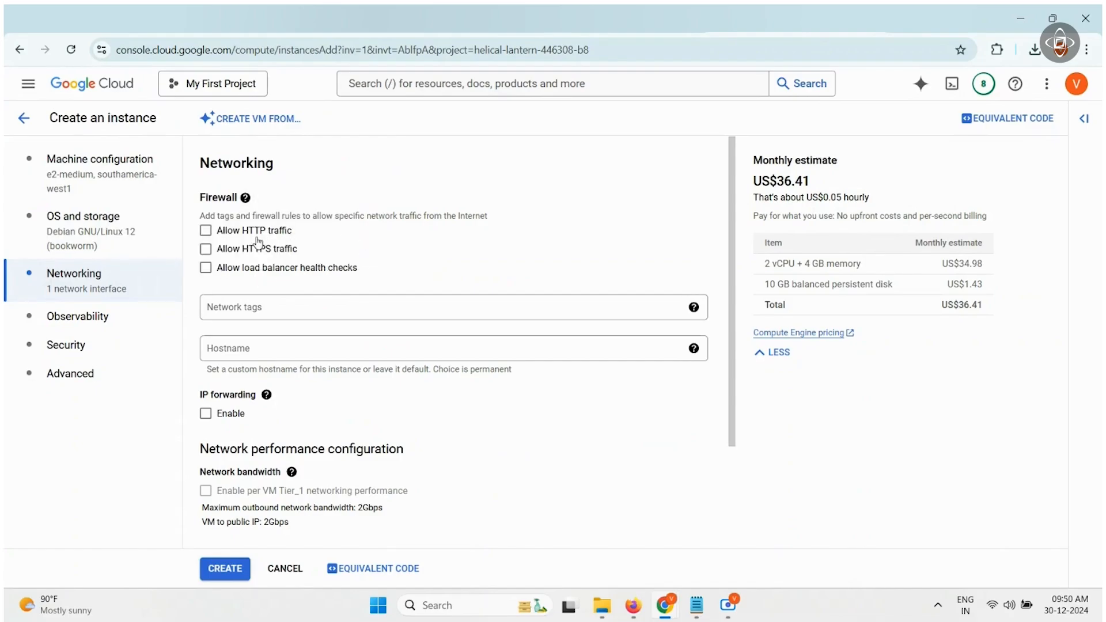
click(213, 235)
click(211, 249)
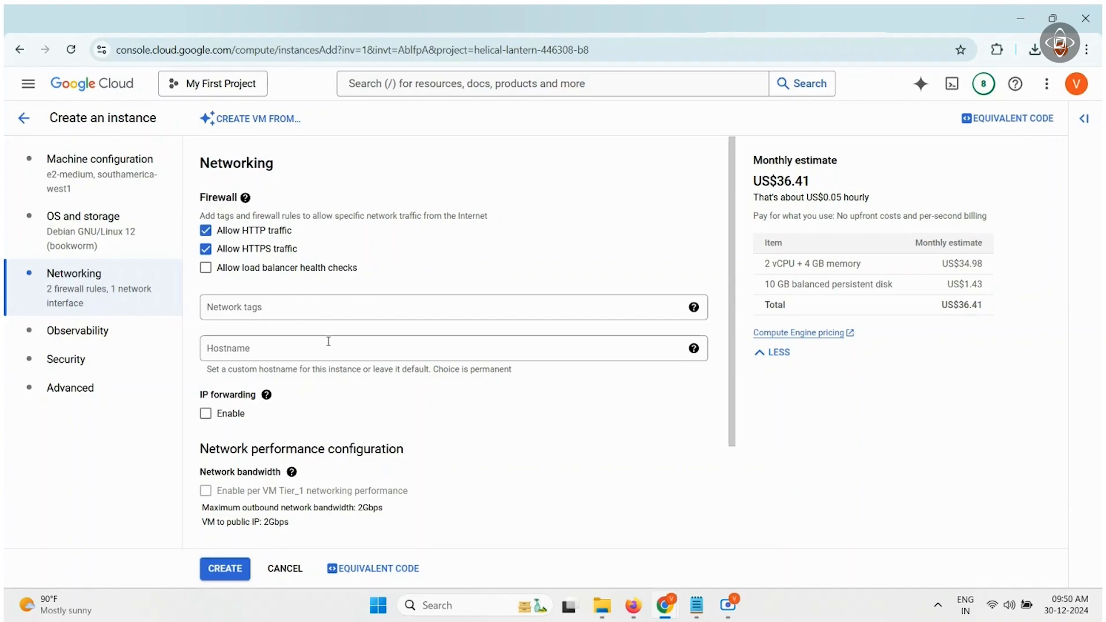
scroll(329, 342, down, 3)
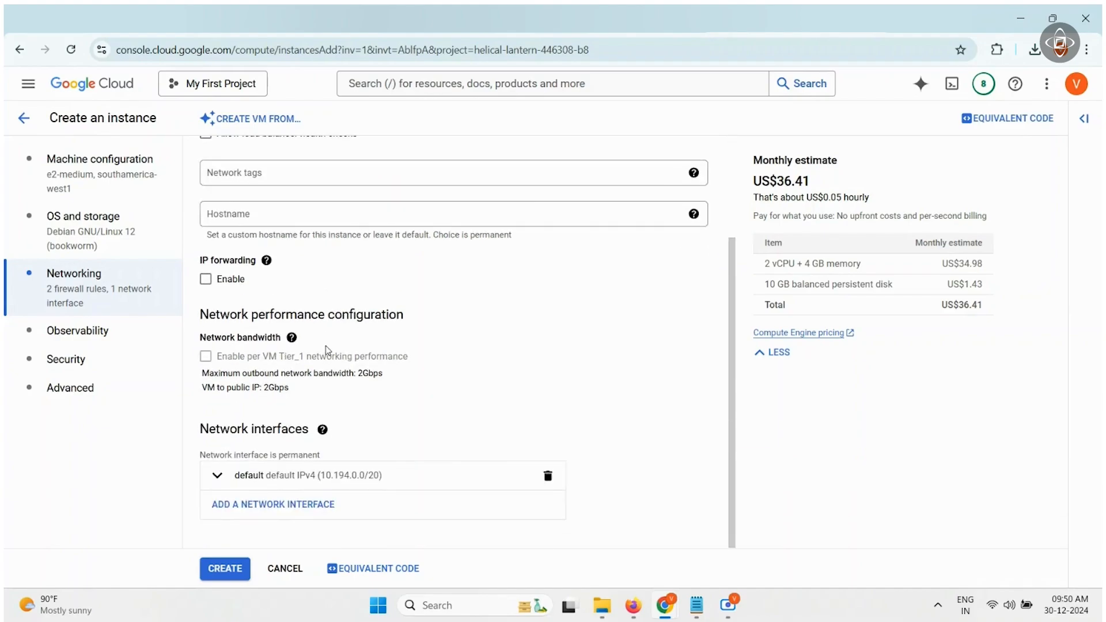
click(226, 569)
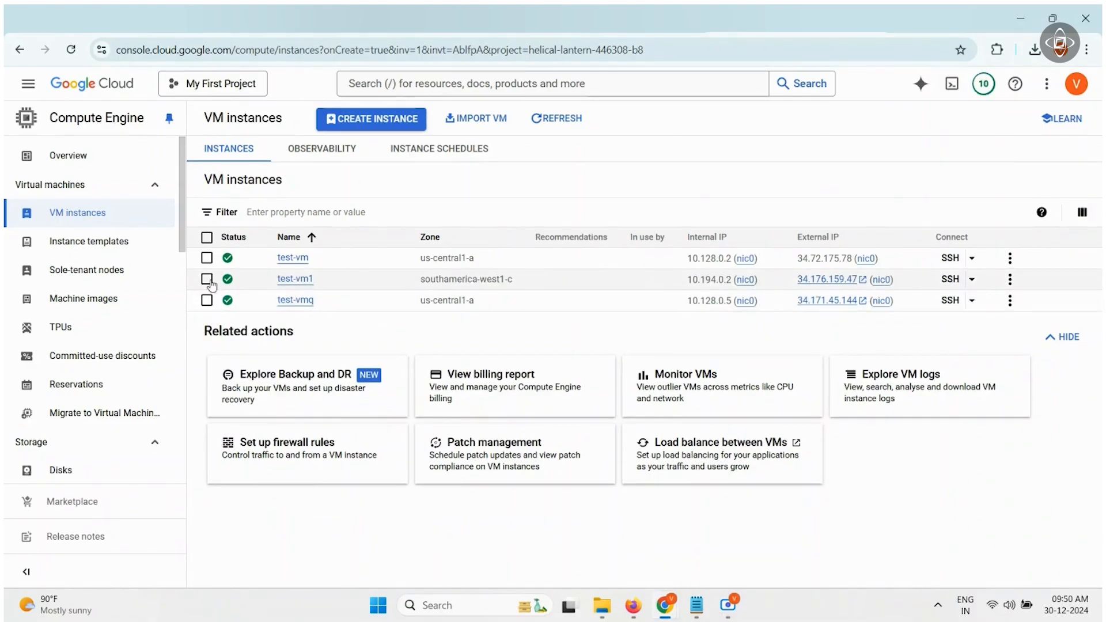
- Select test-vm1 and show its SSH connection options
click(208, 281)
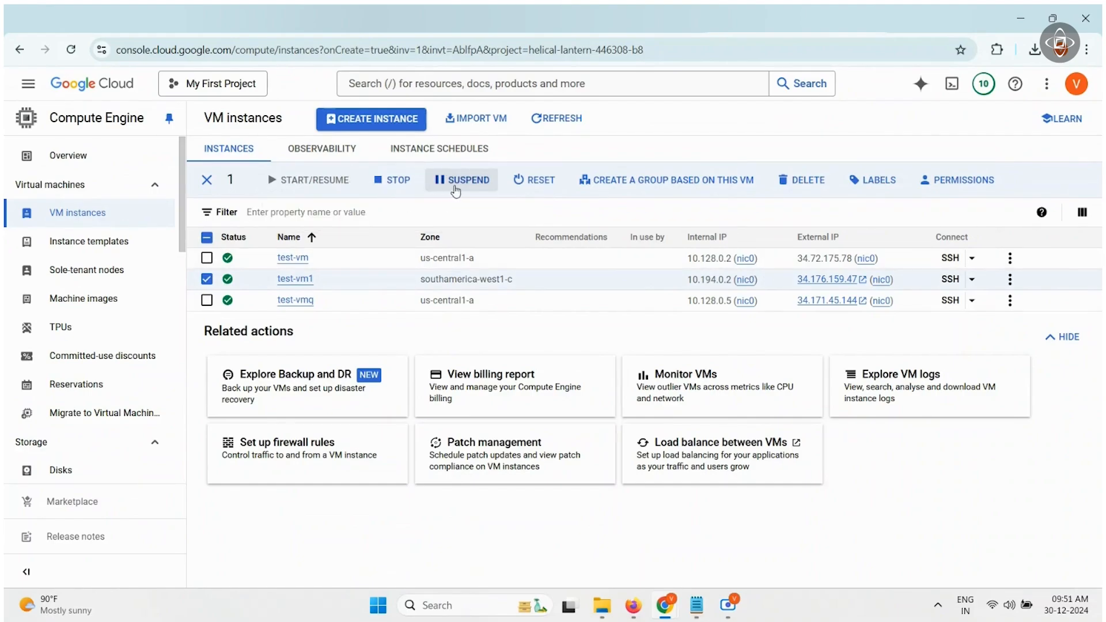
click(972, 281)
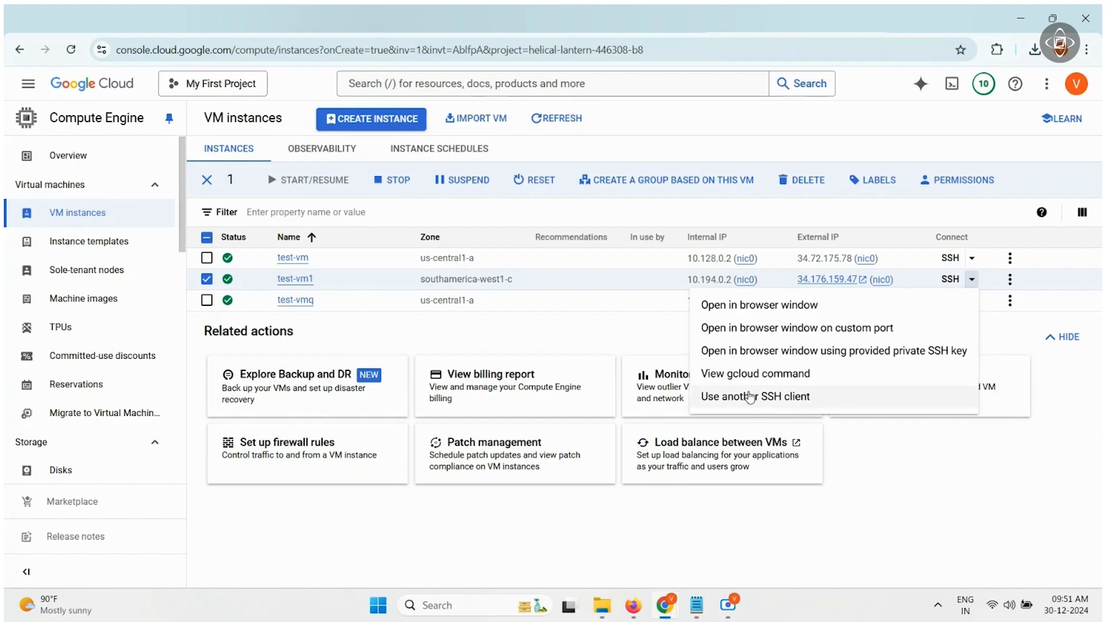
- Open a maximised SSH-in-browser session to test-vm1 and authorise the connection
click(742, 306)
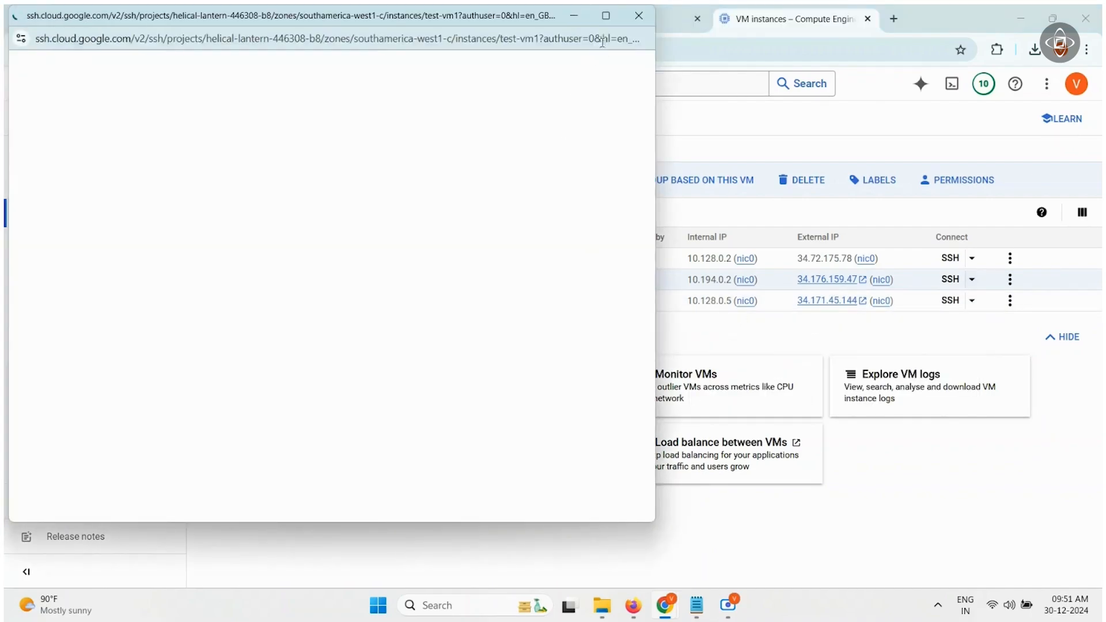
click(600, 22)
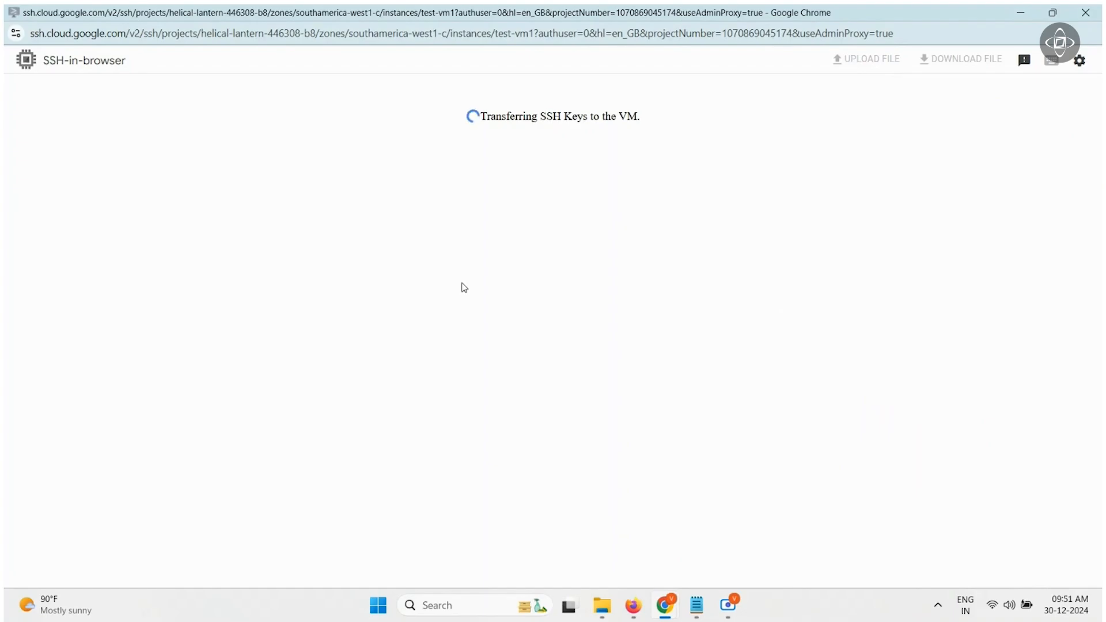
mouse_move(725, 619)
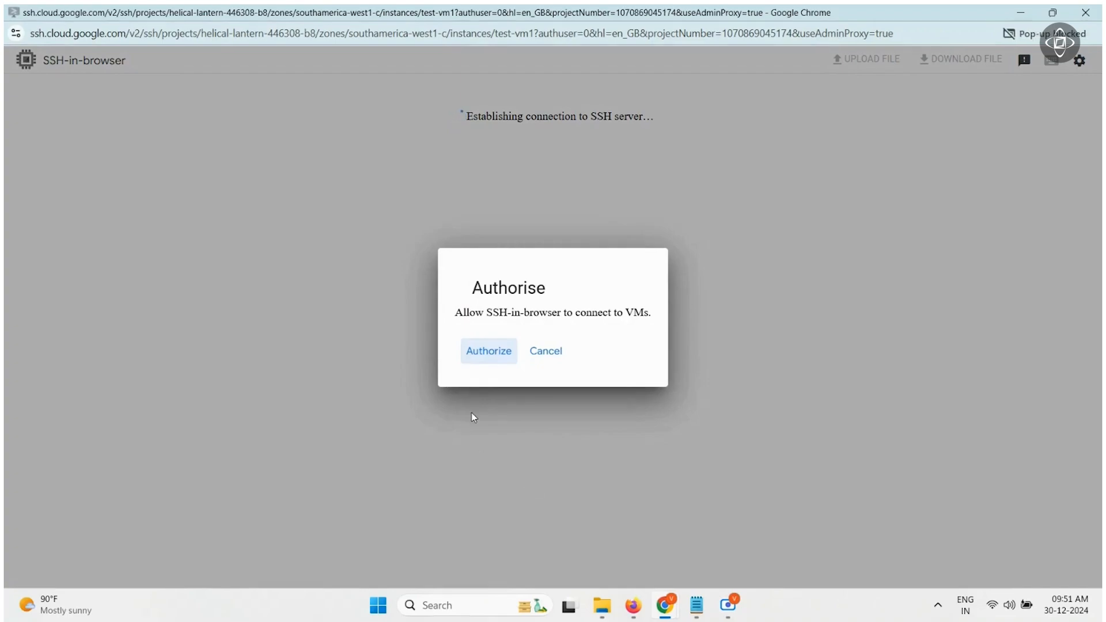
click(487, 352)
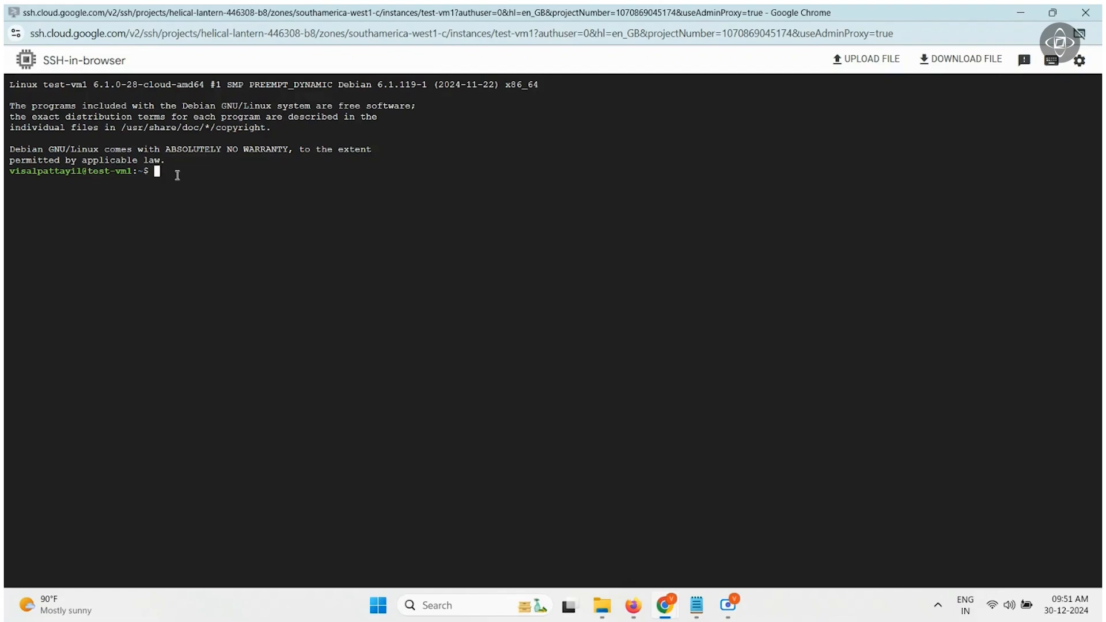
- Become root with sudo su - and list root's home directory with ls
text(sudo su )
text(-)
key(Return)
text(ls)
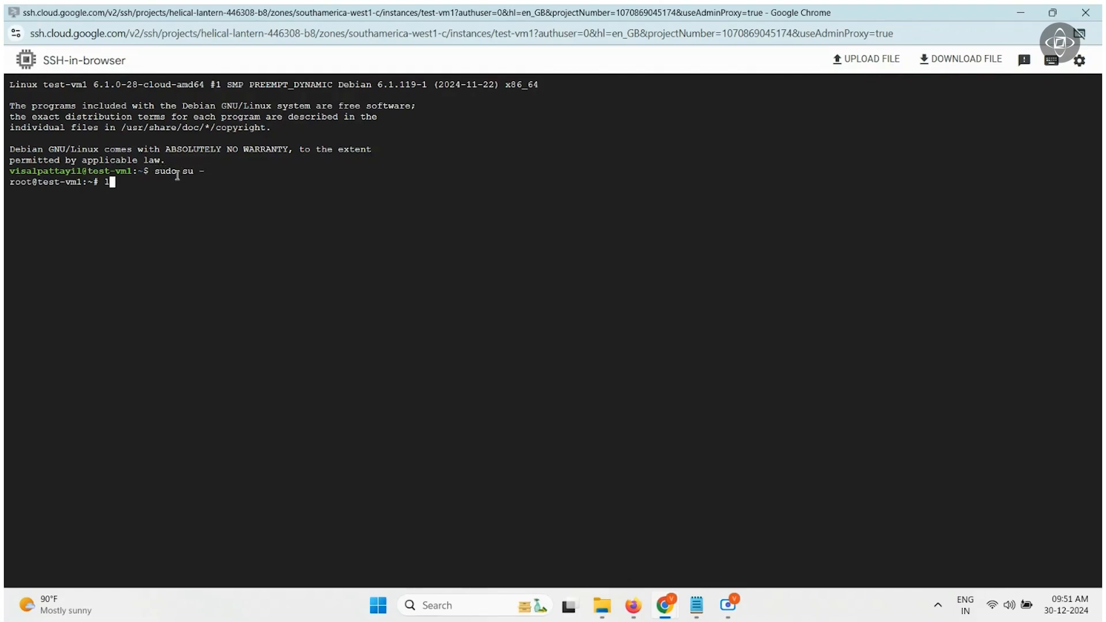
key(Return)
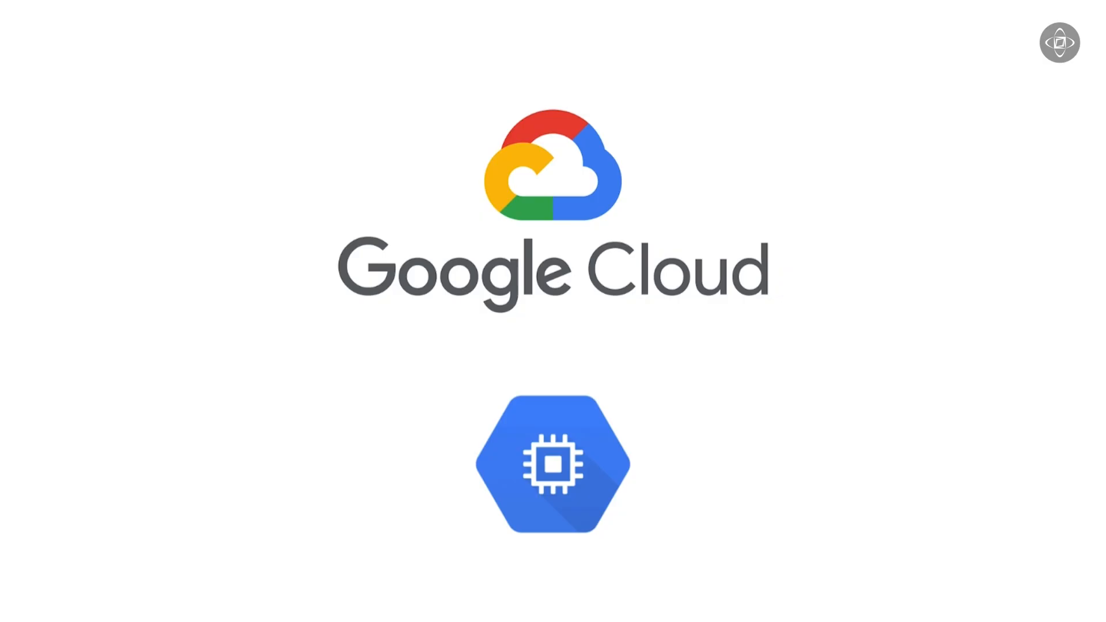